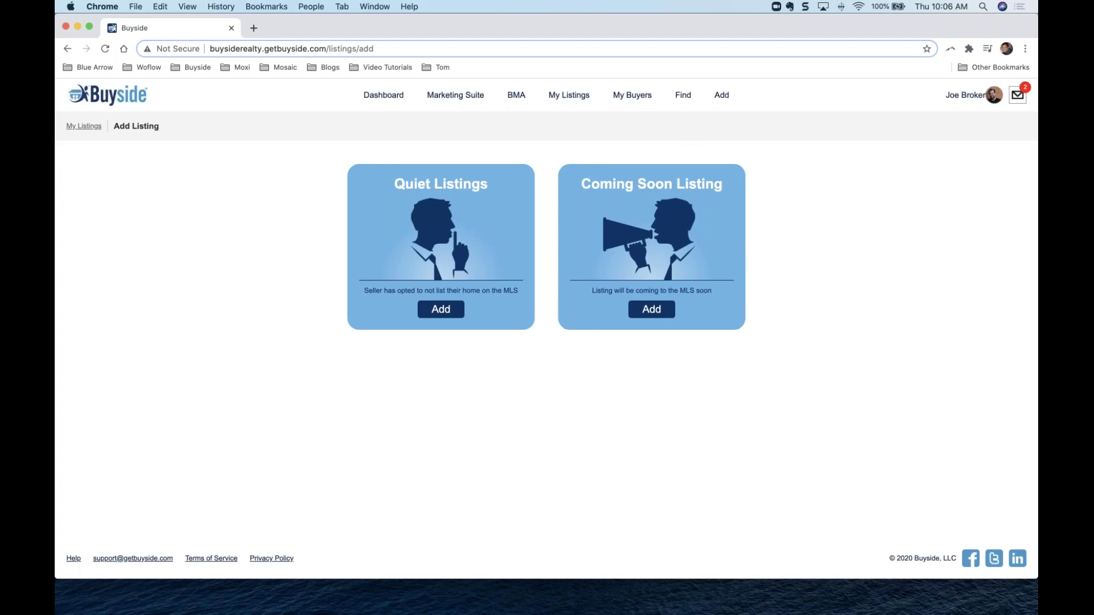
Add a new Coming Soon listing and open its Street Address Visibility choices.
click(672, 241)
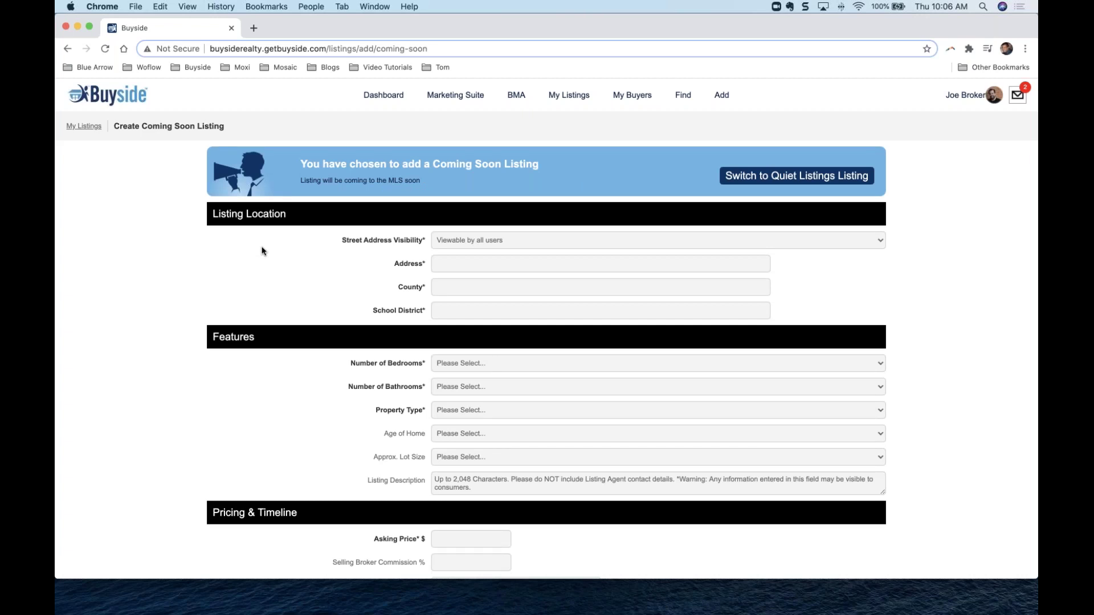
scroll(262, 251, down, 3)
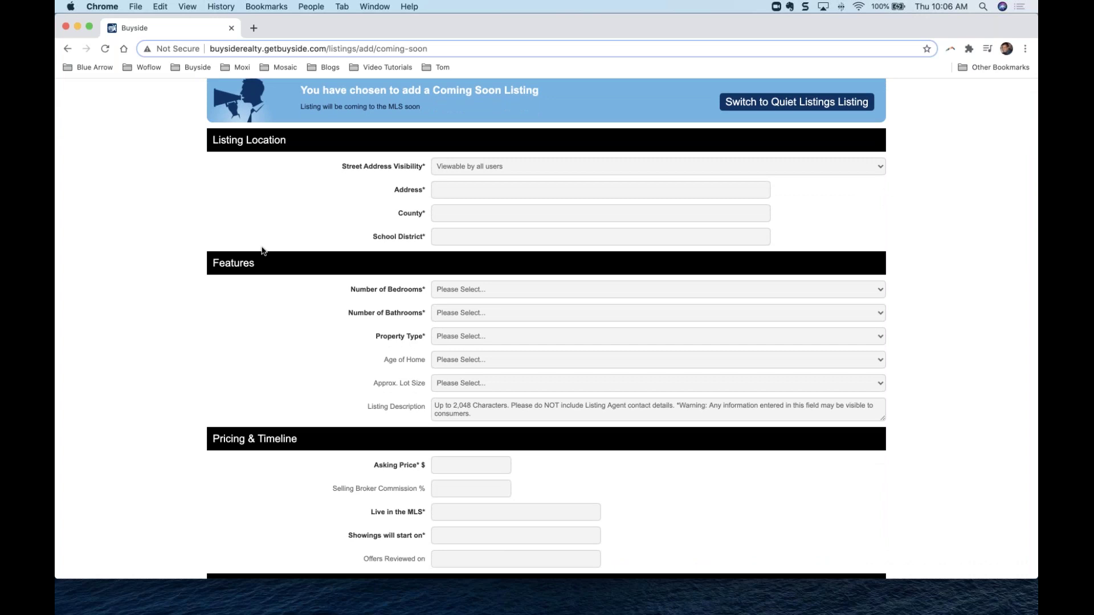
click(517, 171)
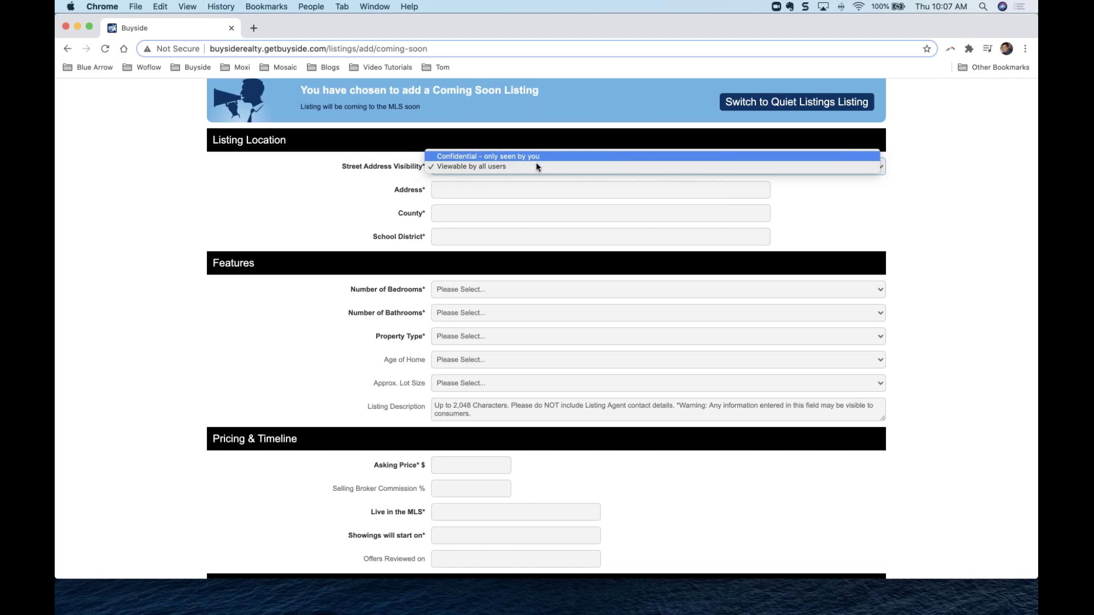
click(537, 167)
click(332, 224)
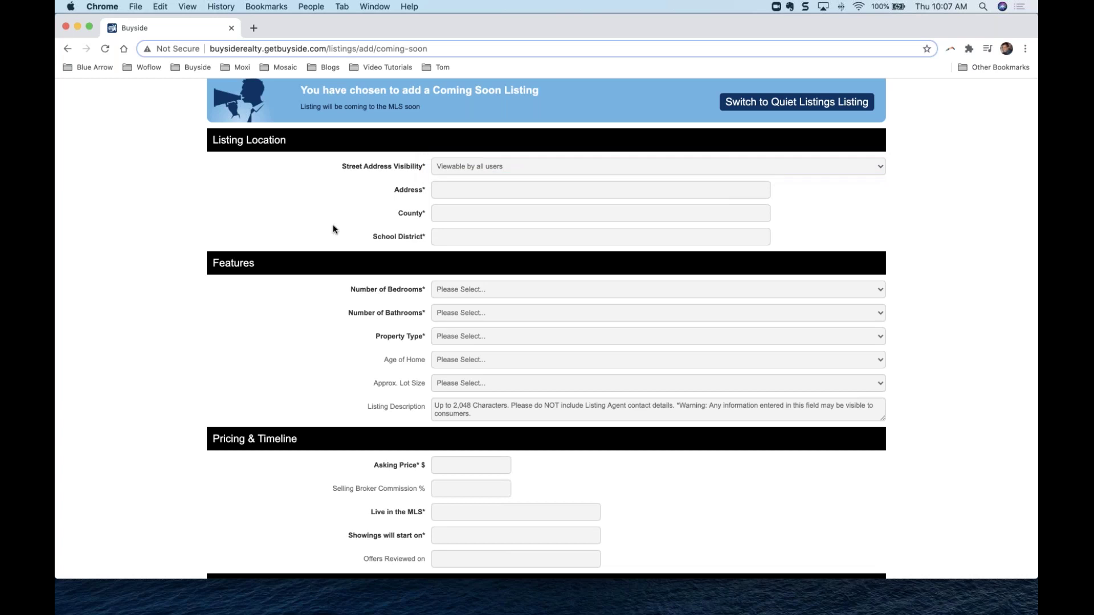
click(478, 191)
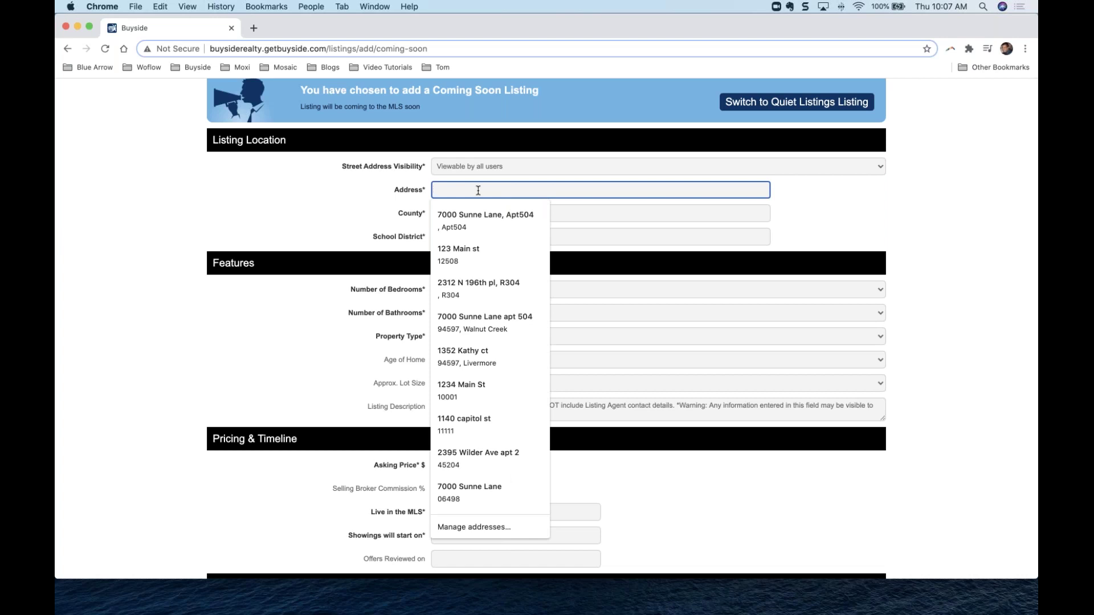
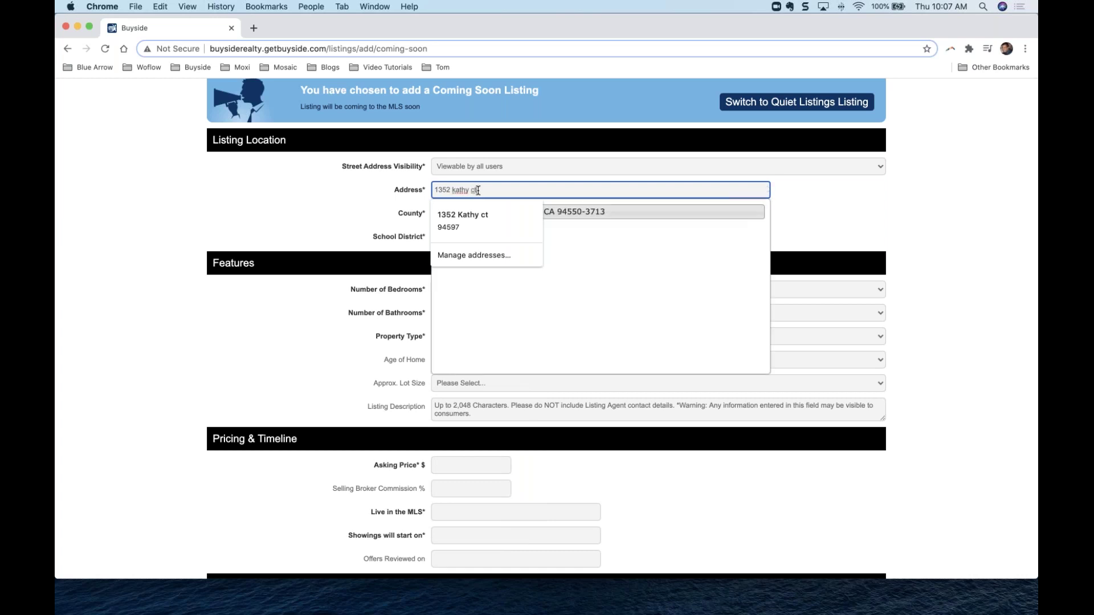
click(585, 211)
click(388, 188)
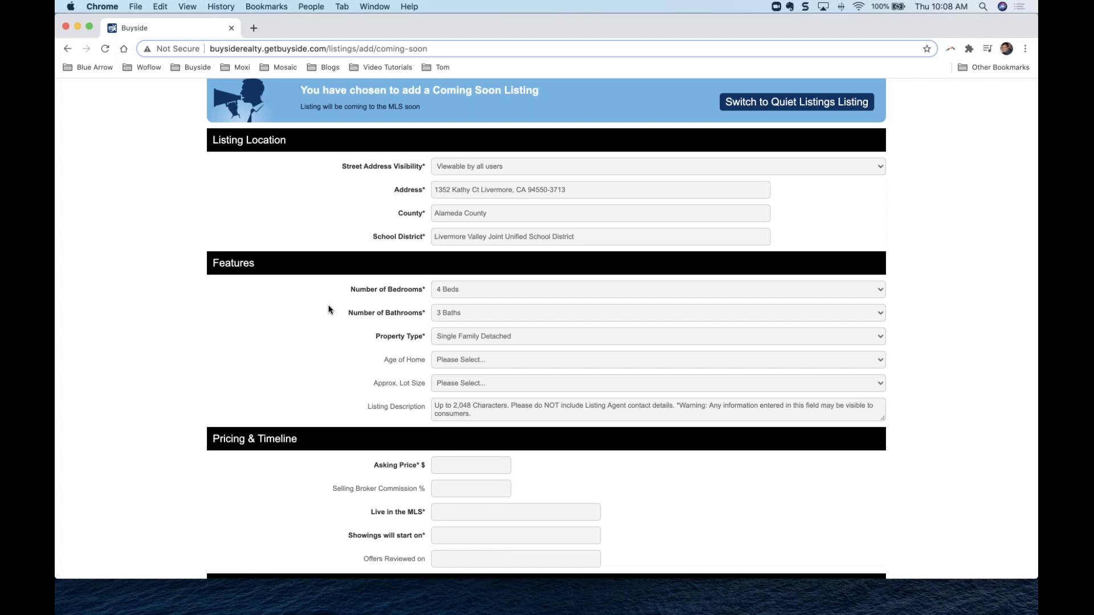
Set Age of Home to 11-25 Years Old.
scroll(328, 310, down, 1)
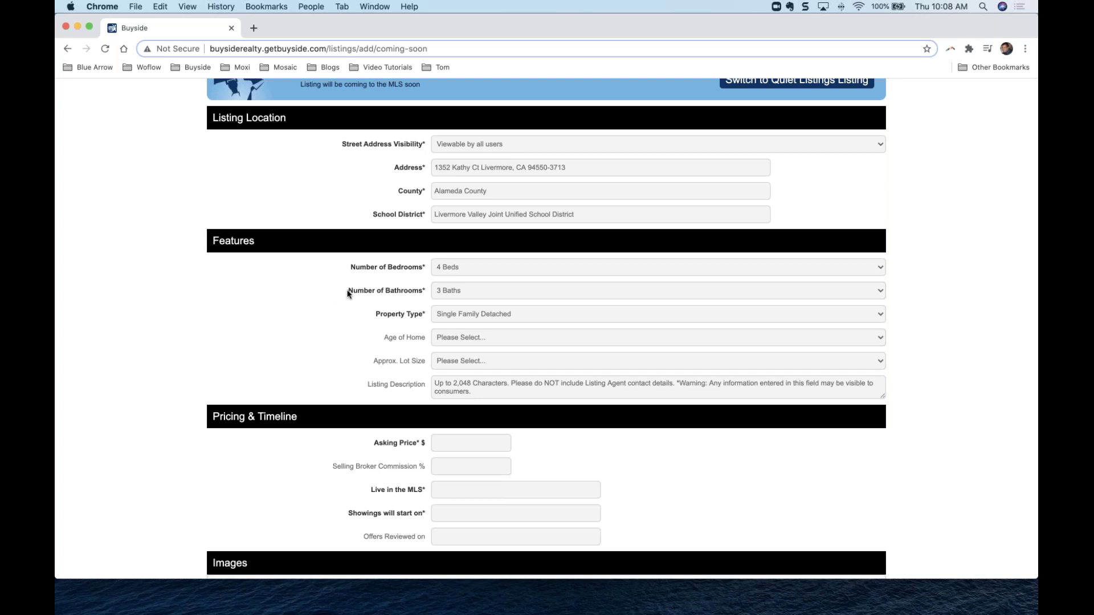
drag(354, 290, 422, 294)
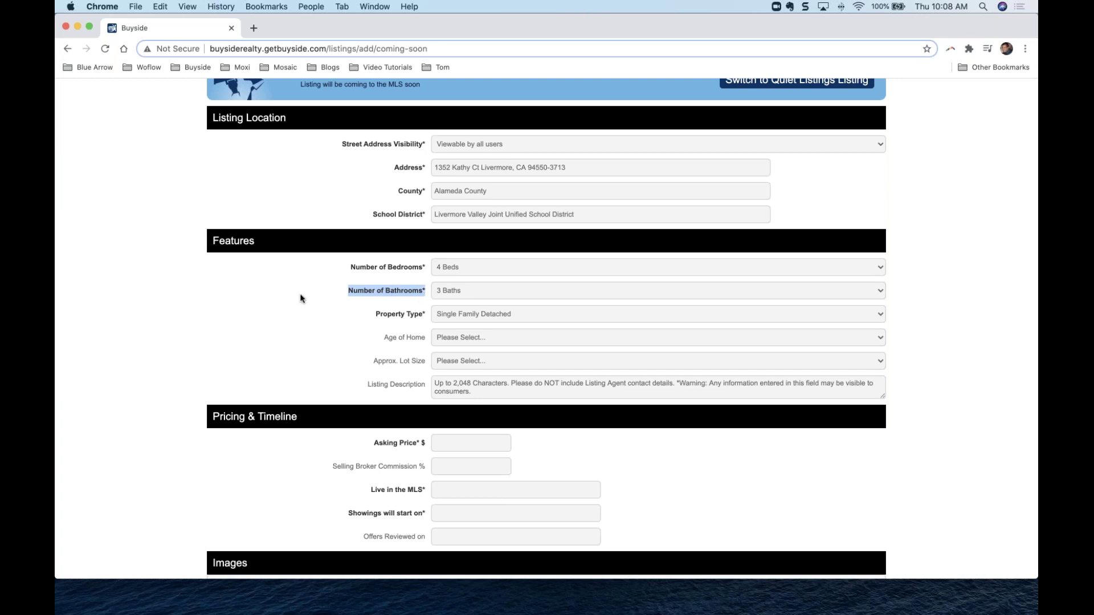
click(326, 300)
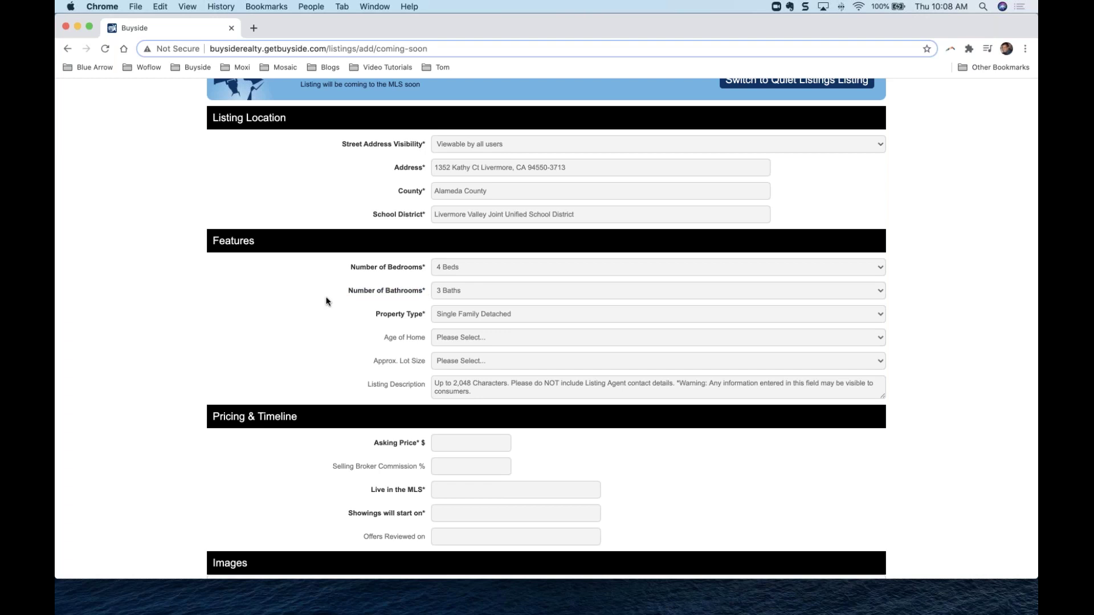
scroll(325, 302, down, 5)
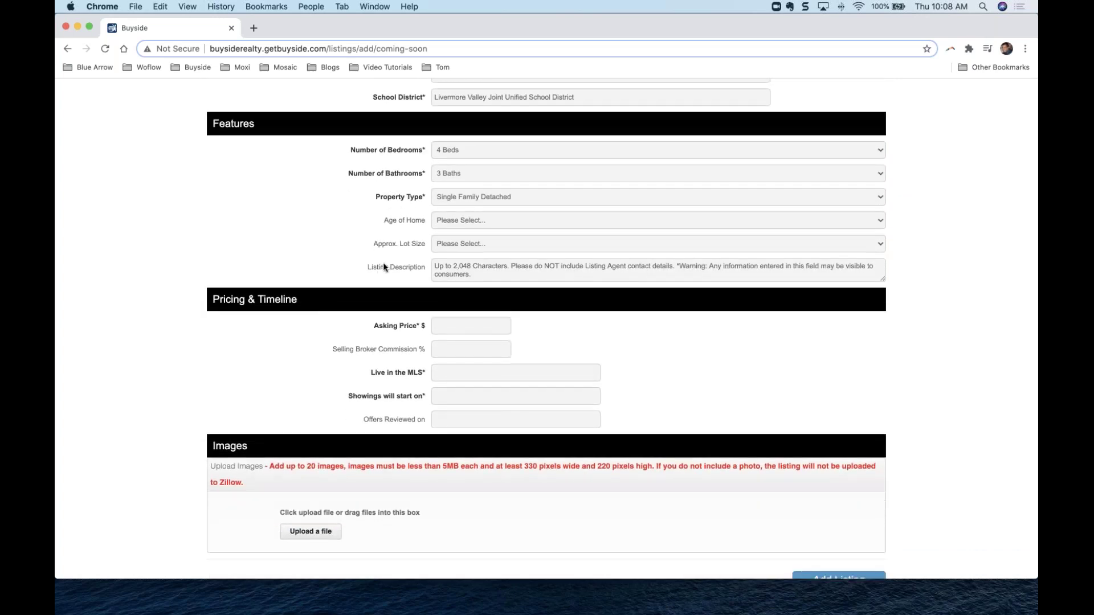
click(472, 224)
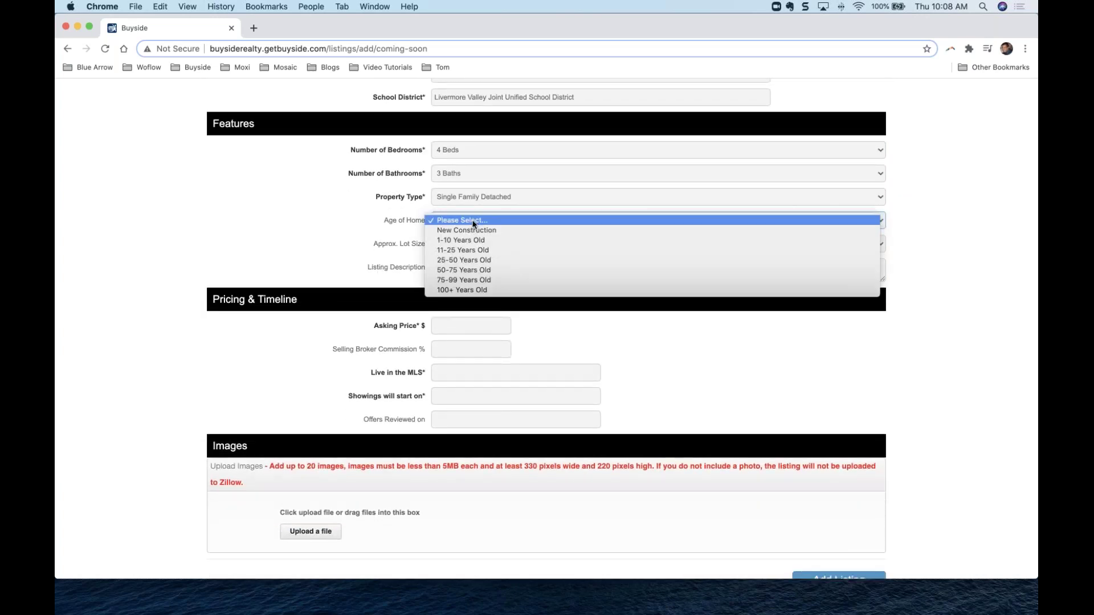
click(472, 253)
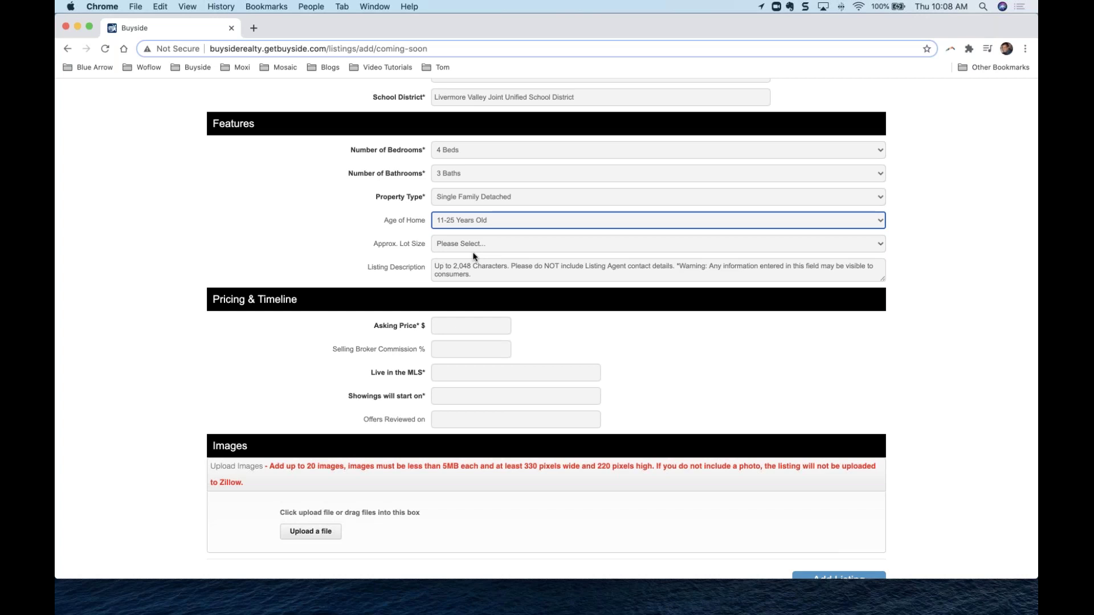
Leave Approximate Lot Size at Please Select and begin the listing description.
click(473, 245)
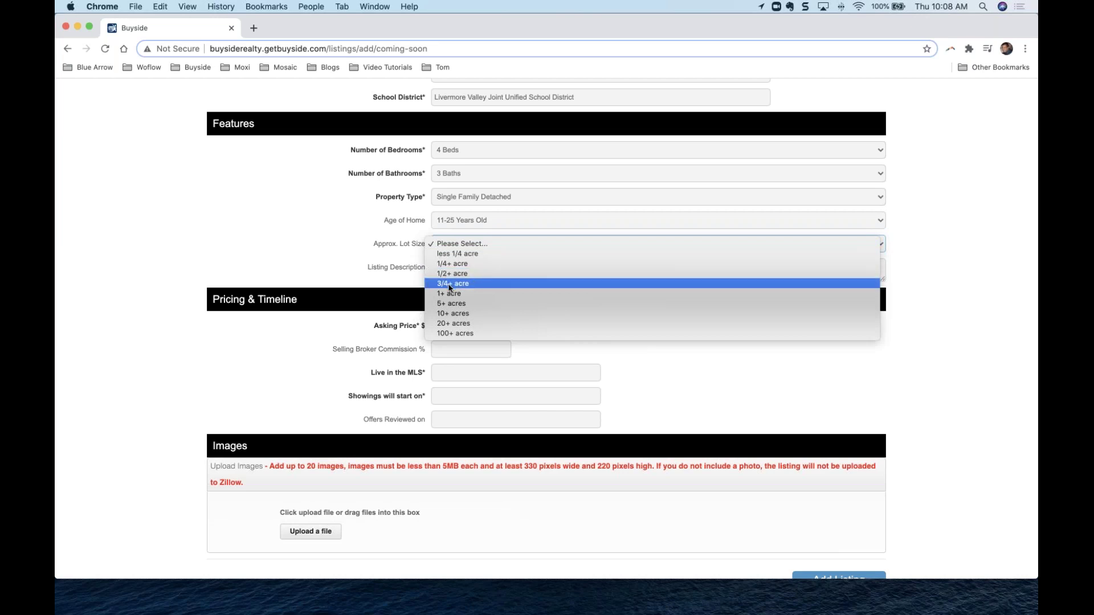
click(325, 265)
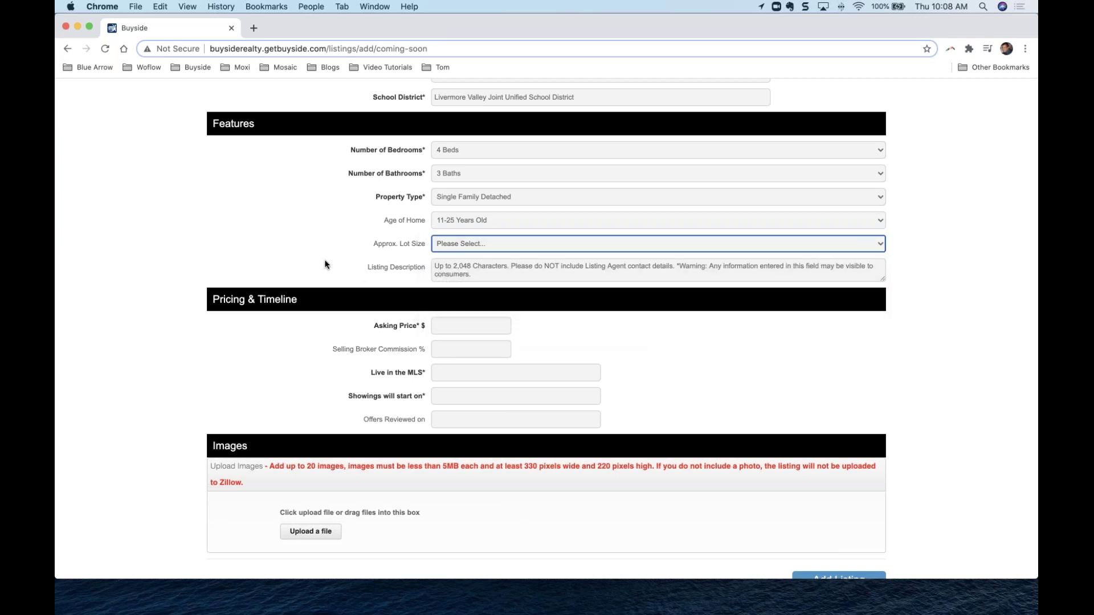
click(450, 271)
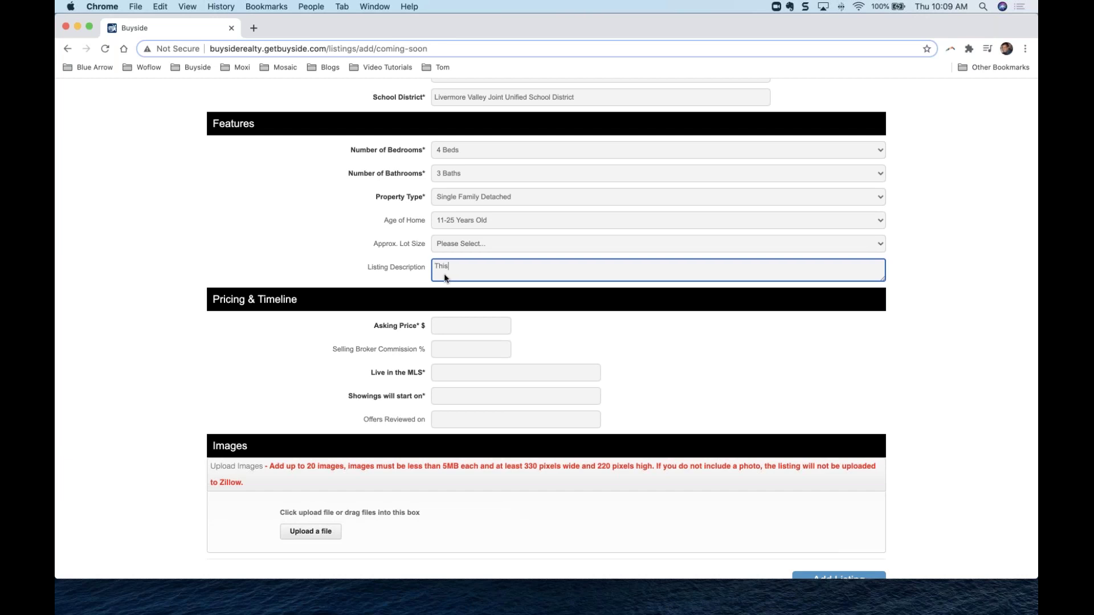
Finish the description as 'This is a listing!' and start entering the asking price.
text(a listing!)
click(355, 268)
scroll(354, 268, down, 3)
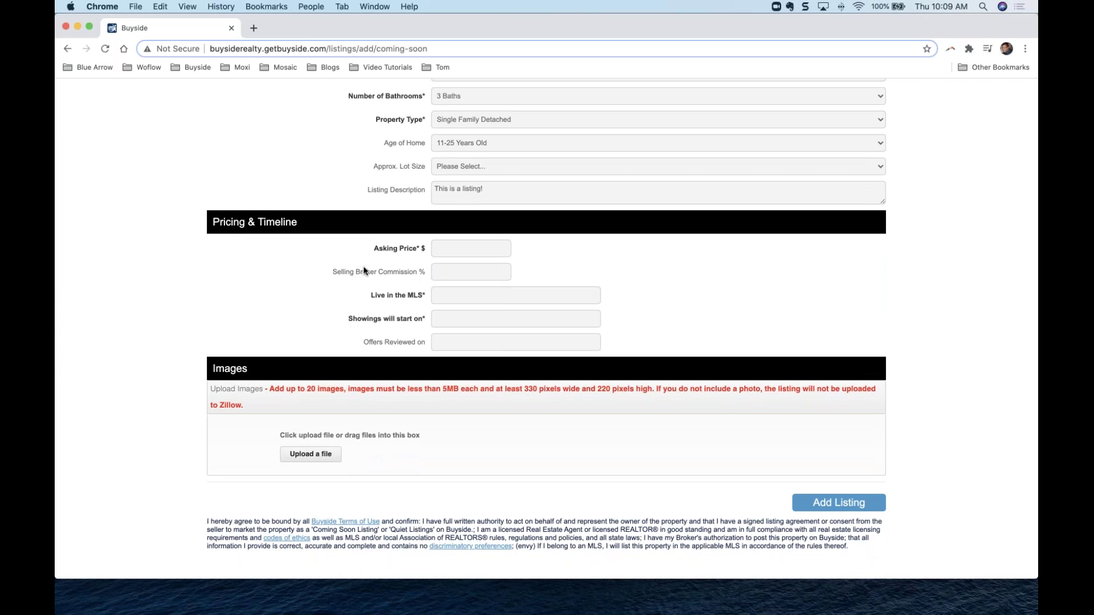
click(447, 249)
Enter an asking price of 938,000 and a 3% selling broker commission.
text(38,000)
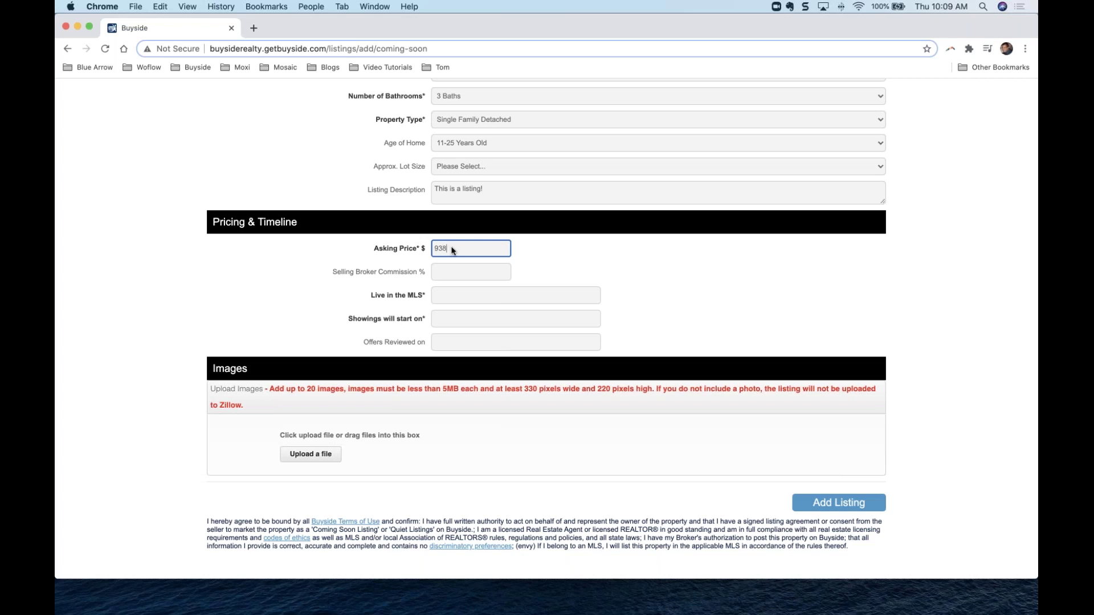
click(335, 269)
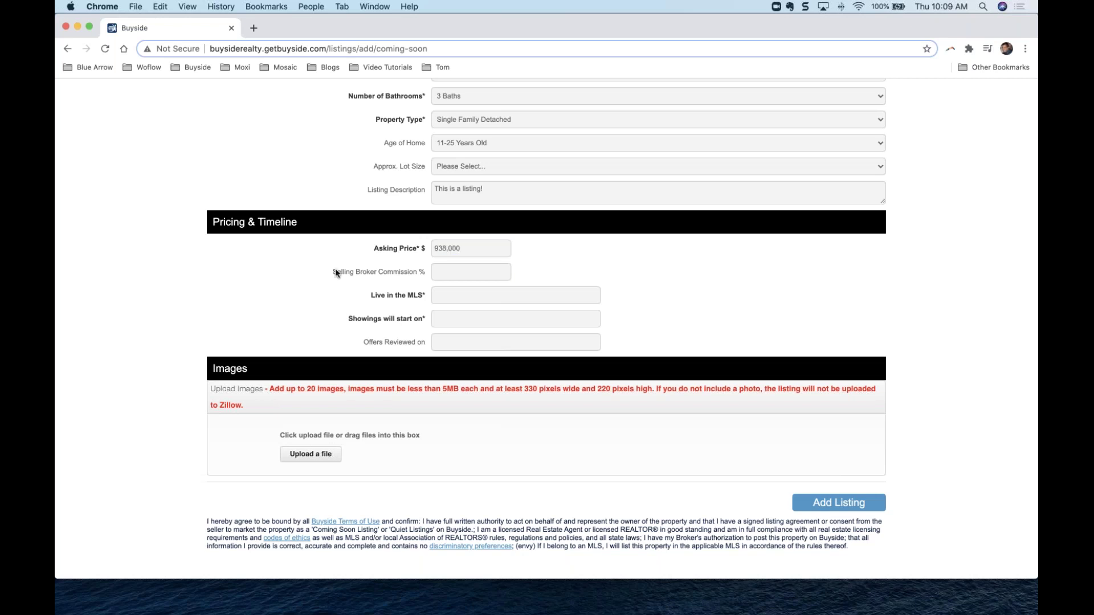
click(440, 277)
text(3)
click(438, 293)
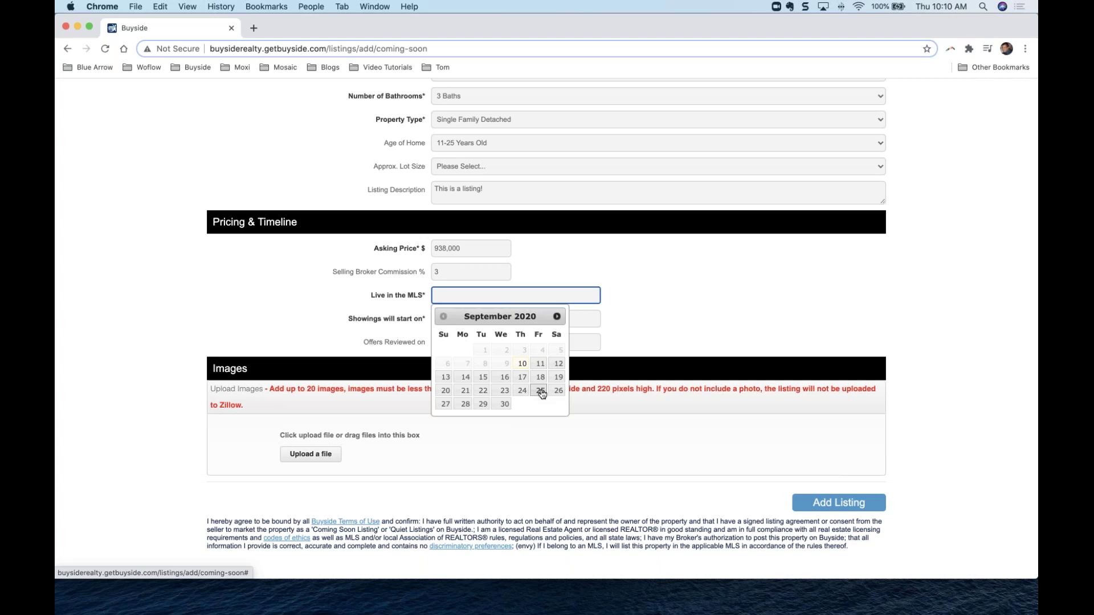
Pick a Live in the MLS date, which ends up as 11-30-2020.
click(540, 391)
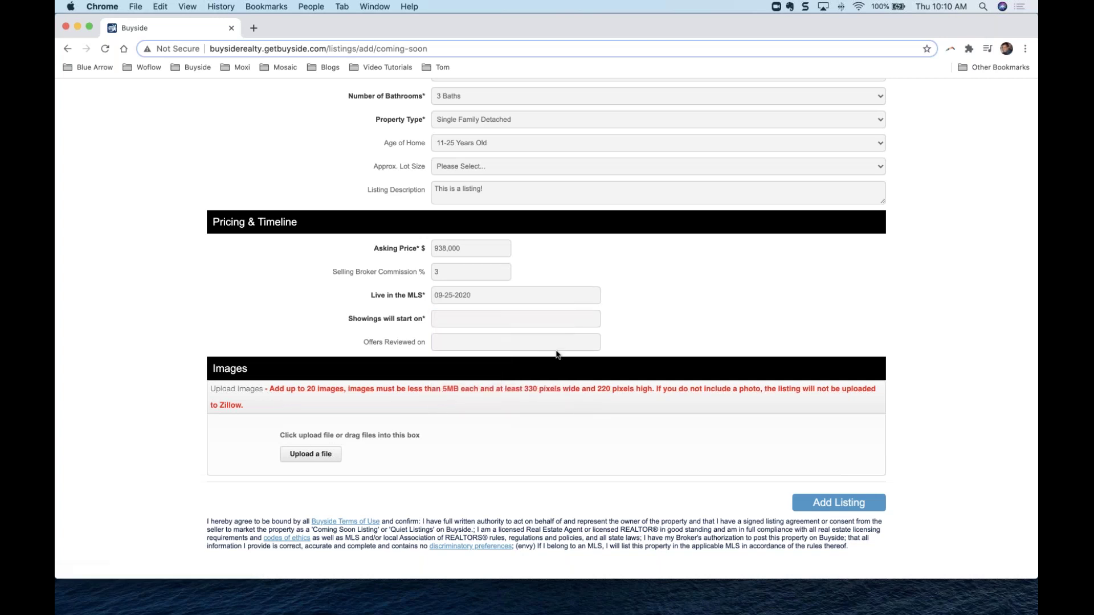
scroll(553, 299, up, 1)
click(553, 309)
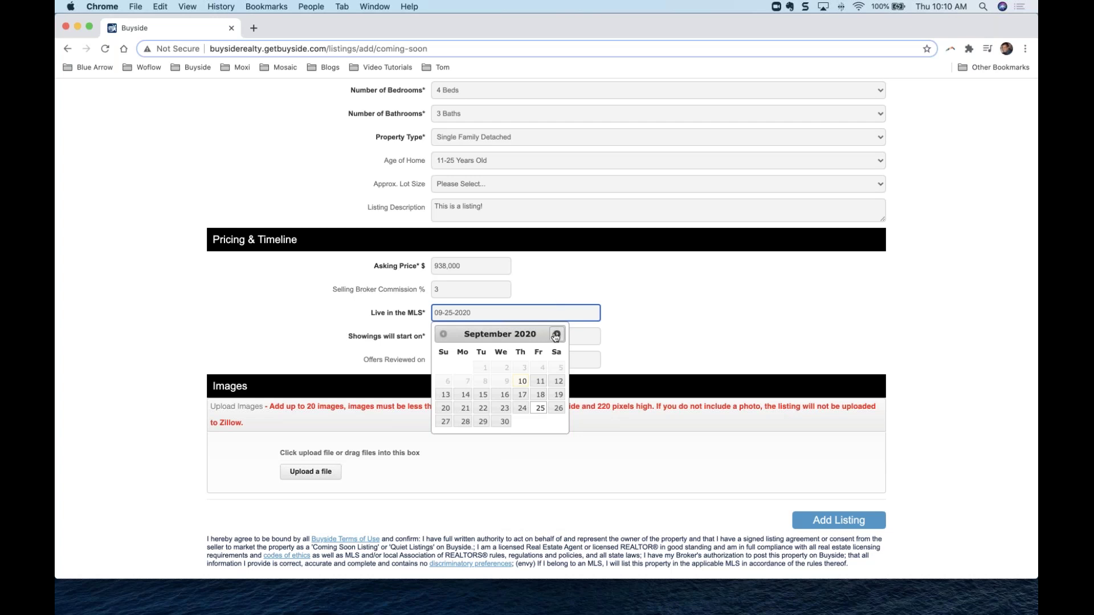
click(556, 335)
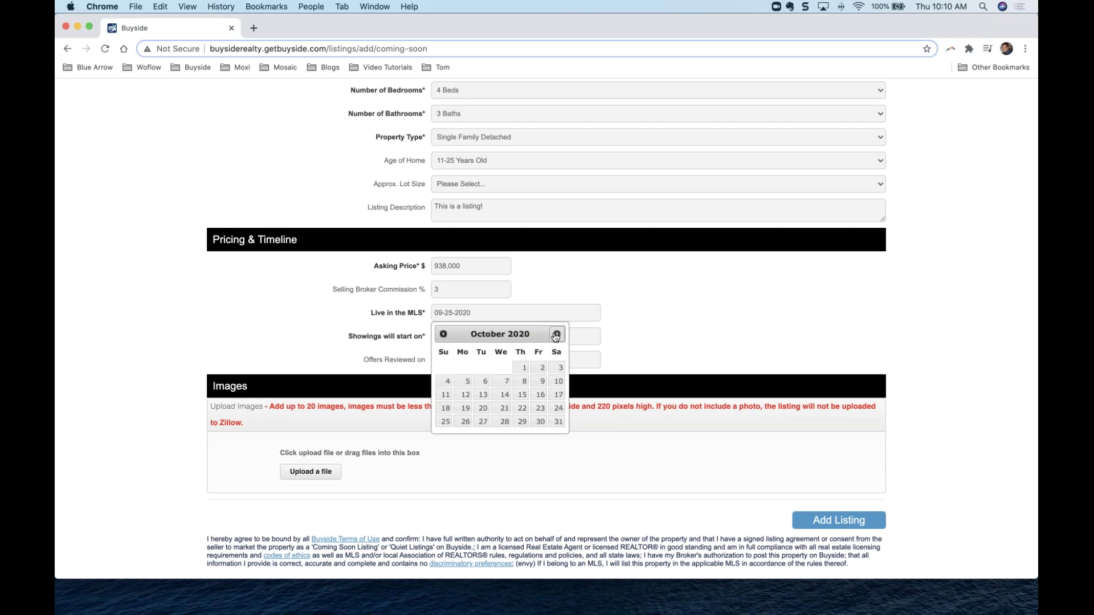
click(556, 335)
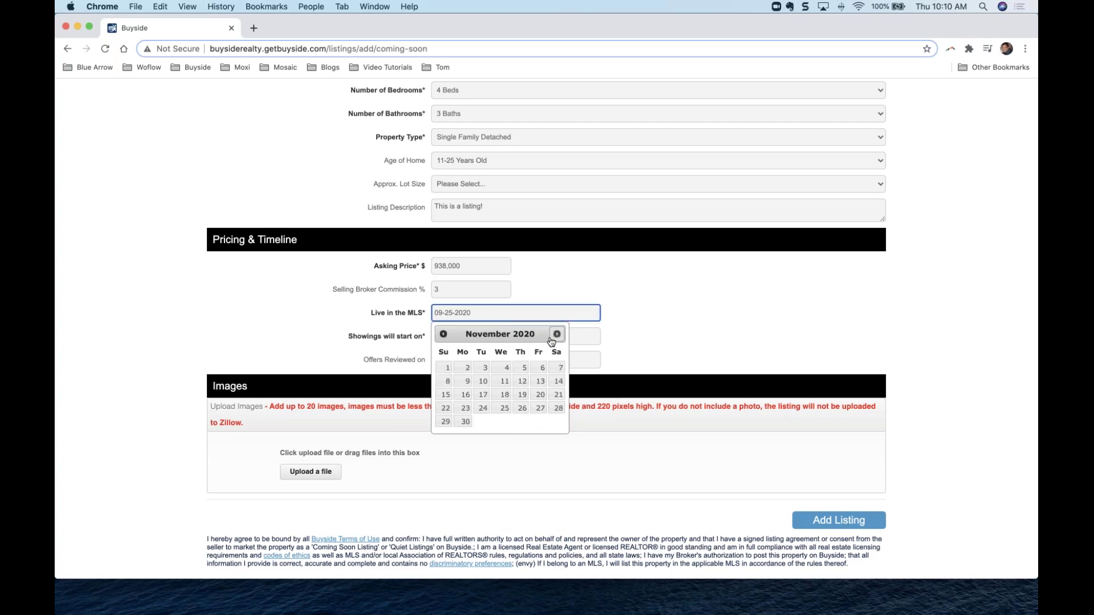
click(465, 422)
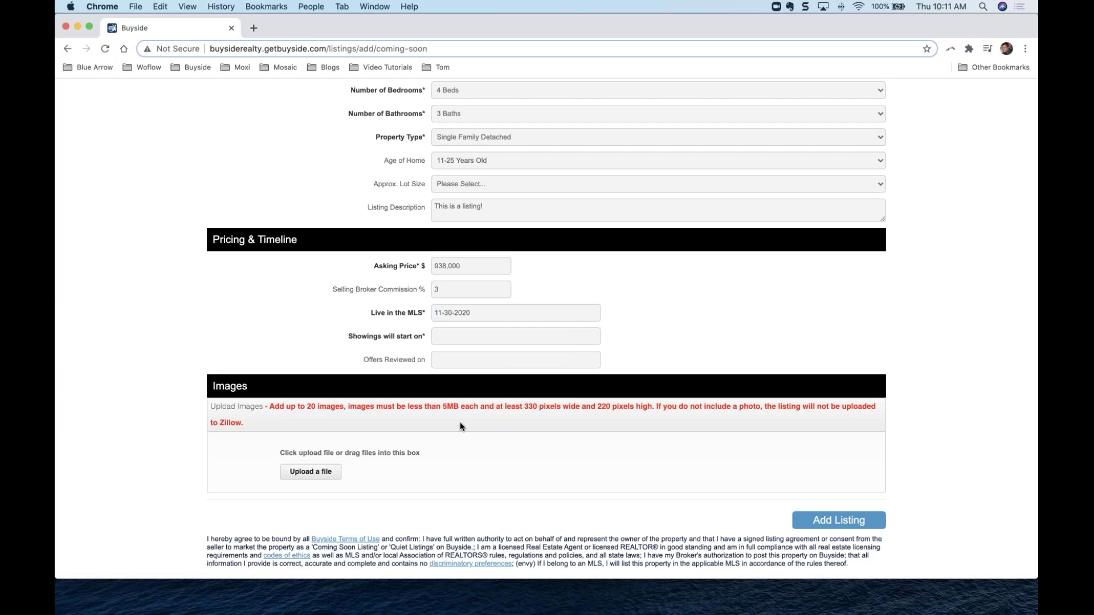
Correct the Live in the MLS date to 09-25-2020.
click(550, 316)
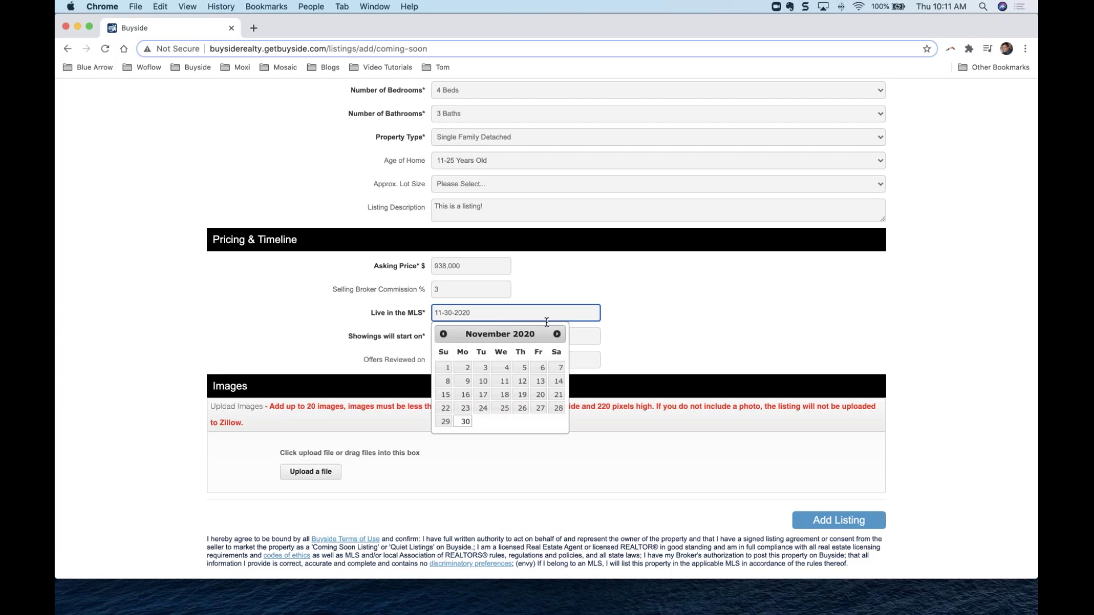
click(442, 335)
click(443, 334)
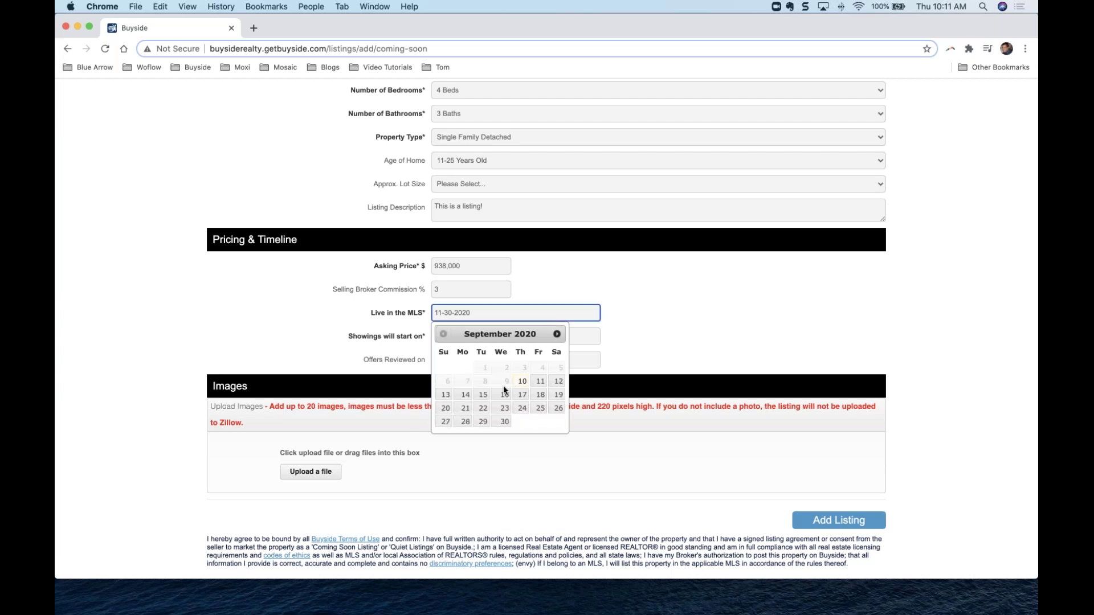
click(540, 409)
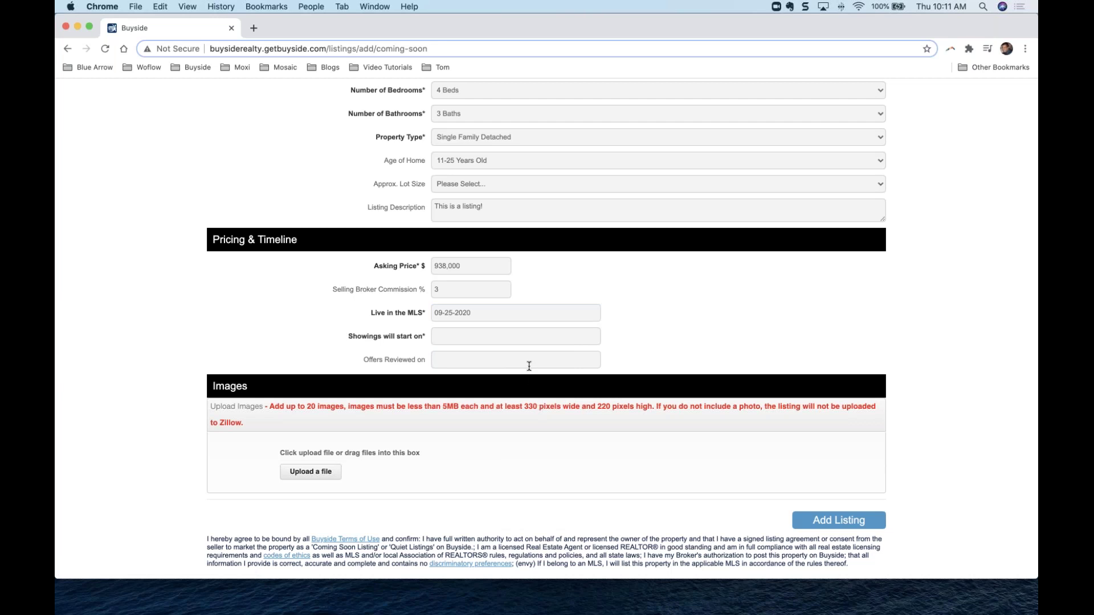
Set Showings will start on to 09-14-2020.
click(518, 335)
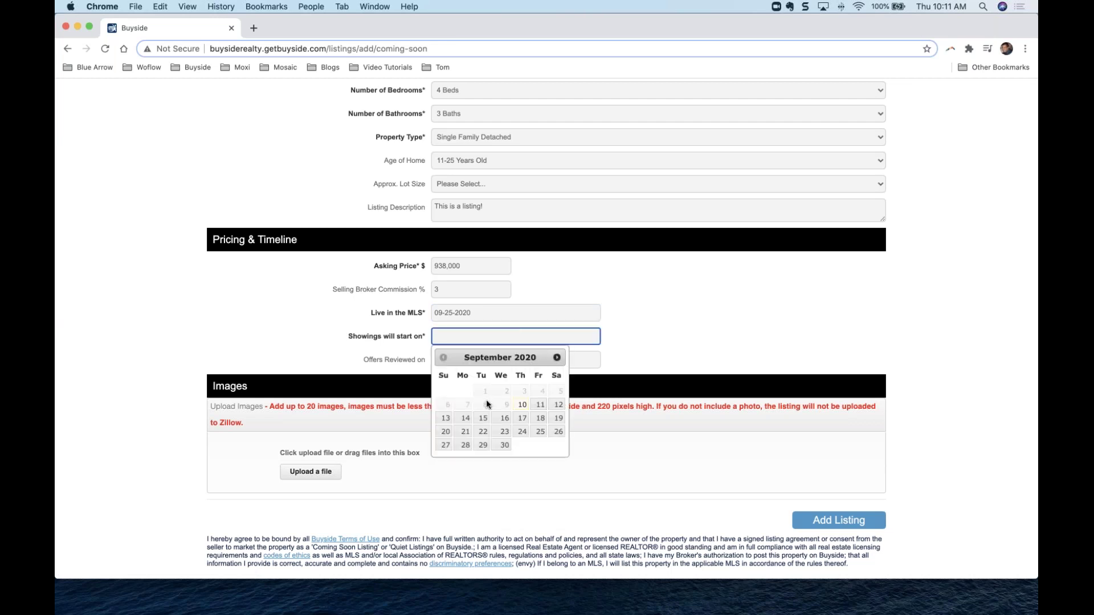
click(465, 420)
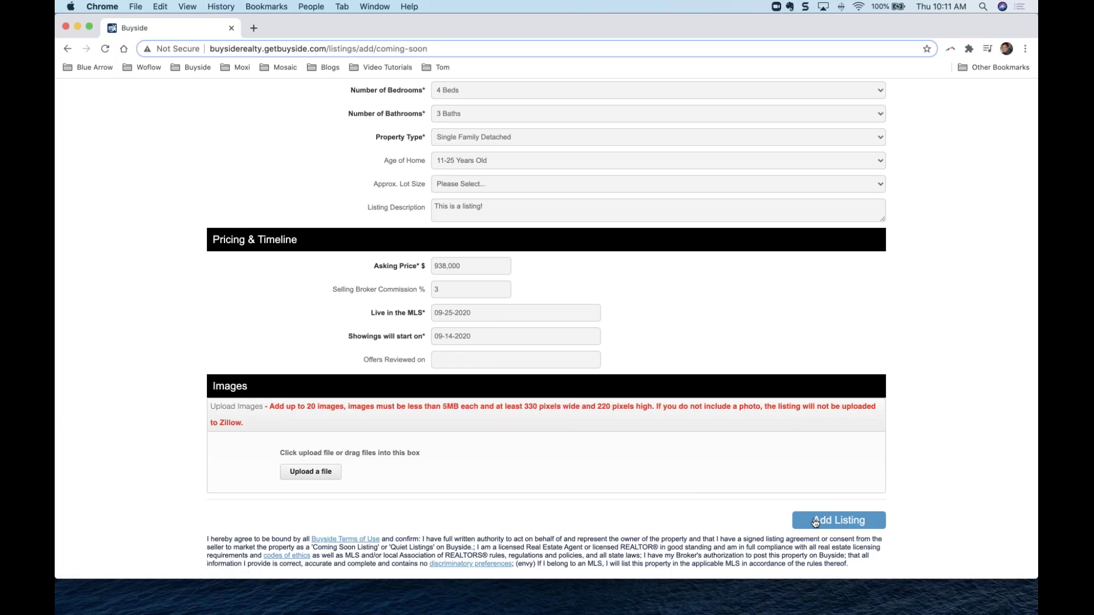
Submit the listing, review its six matching buyers, and open the 84% top match.
click(815, 521)
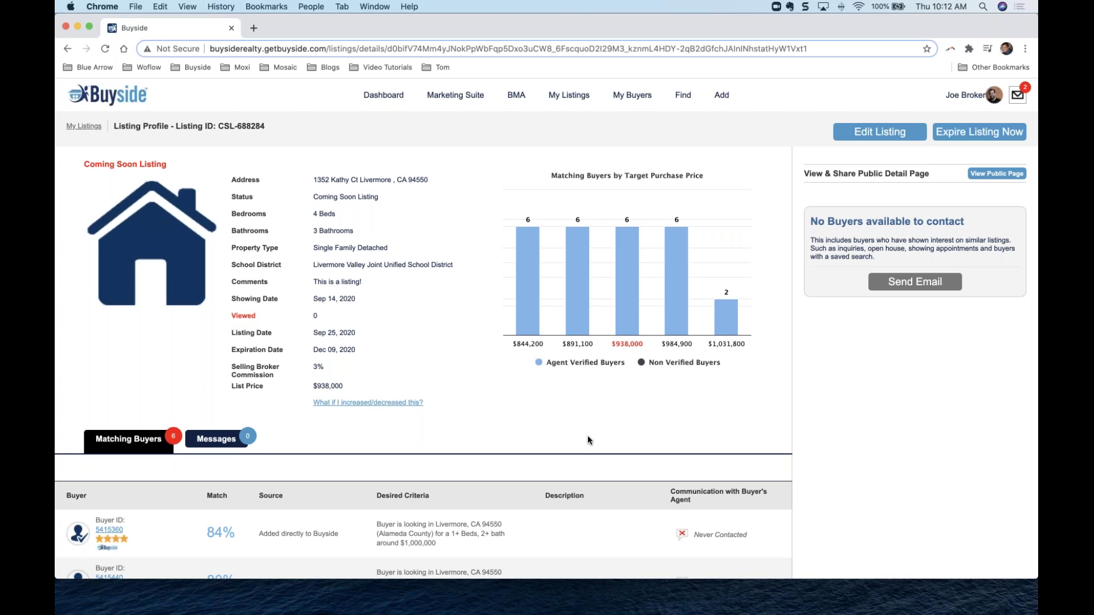
scroll(555, 429, down, 5)
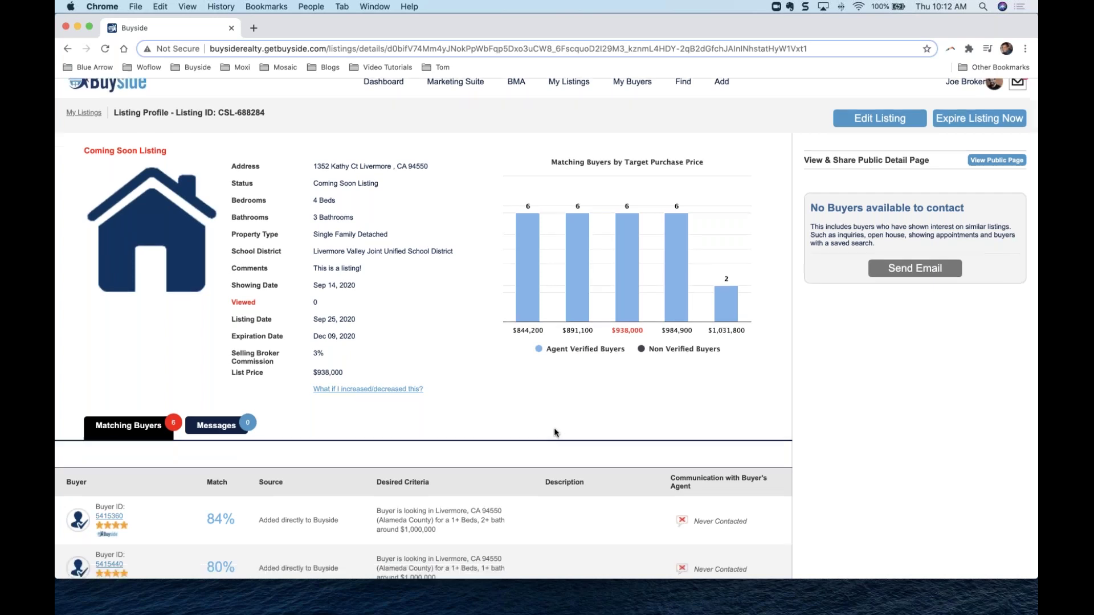
scroll(556, 432, down, 2)
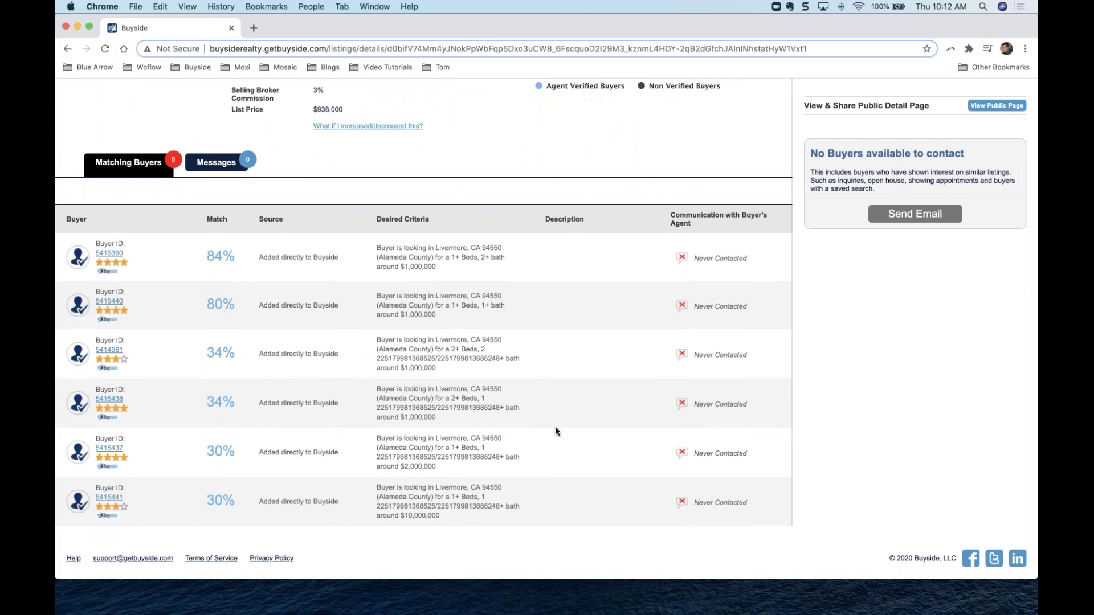
scroll(555, 432, up, 5)
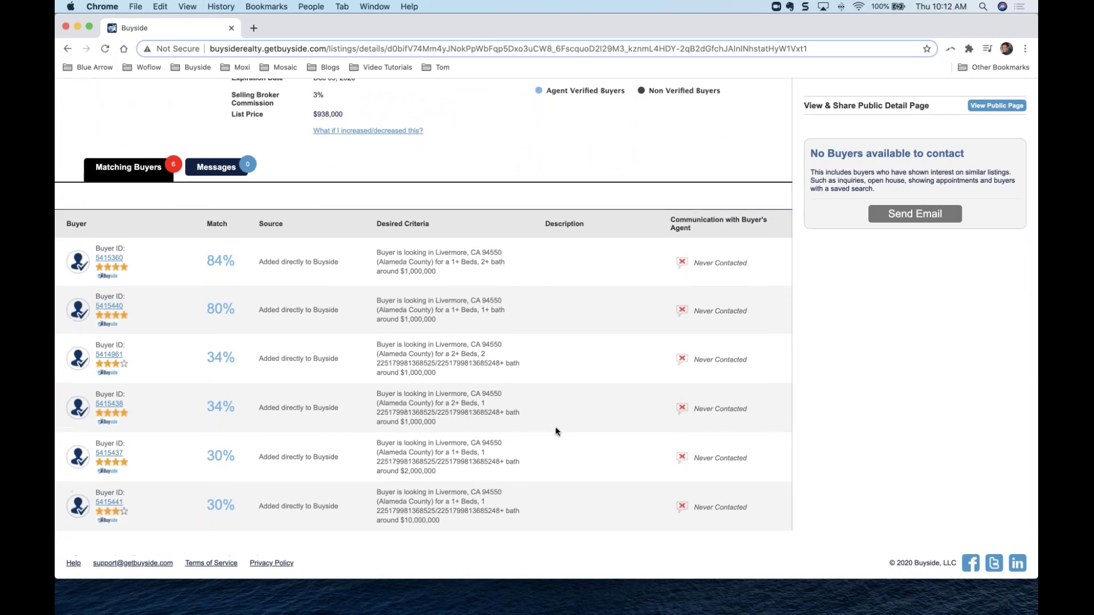
scroll(555, 431, up, 2)
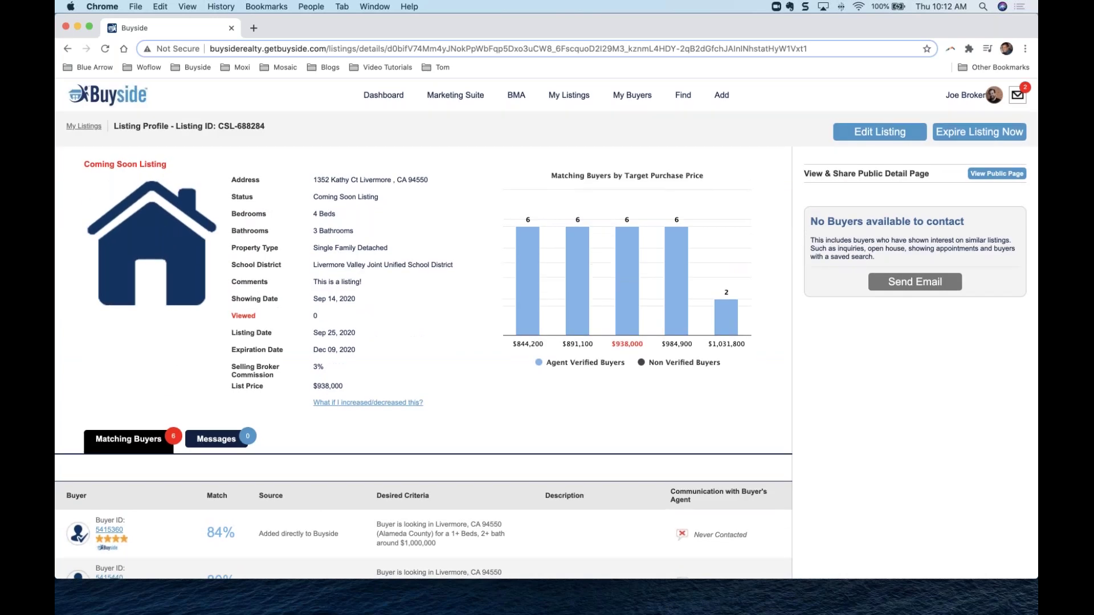
scroll(546, 328, down, 6)
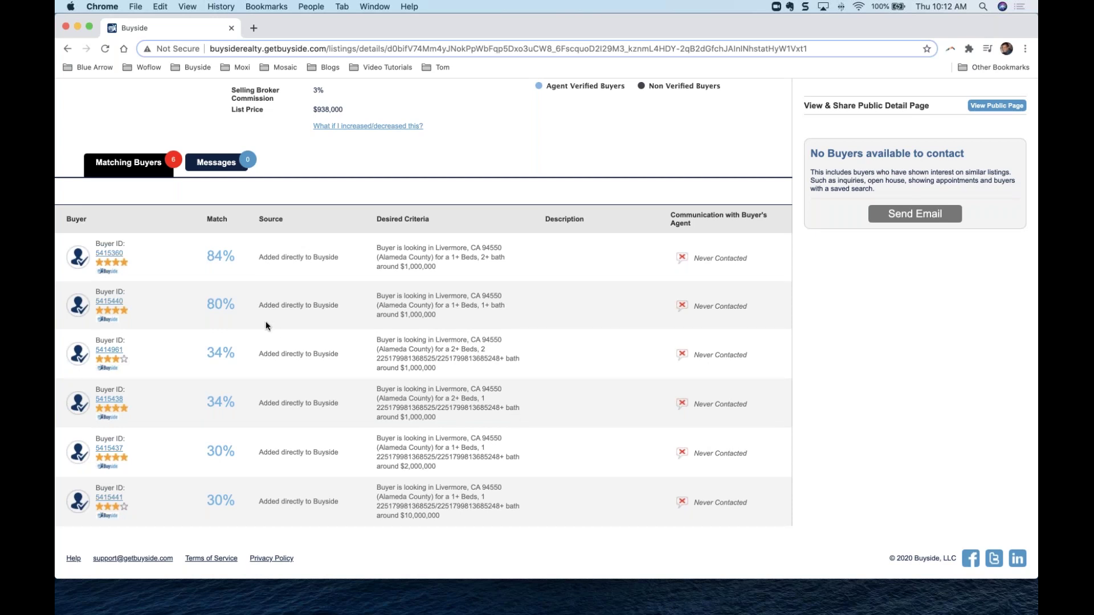
click(116, 258)
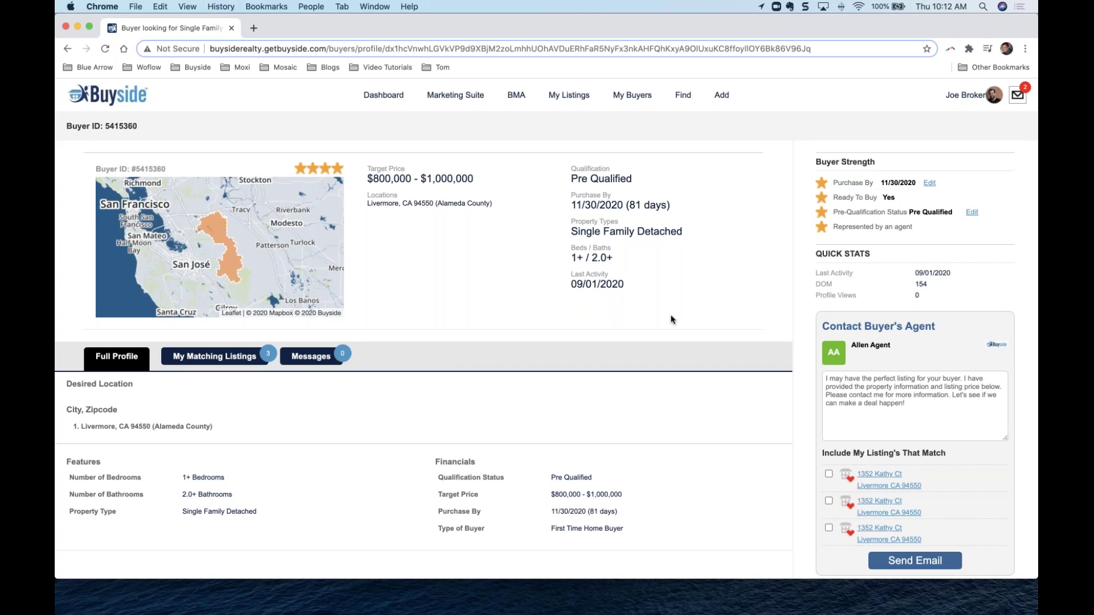
Replace the agent message with a note that their buyer might like your listing, and attach it.
click(846, 421)
text(hey I)
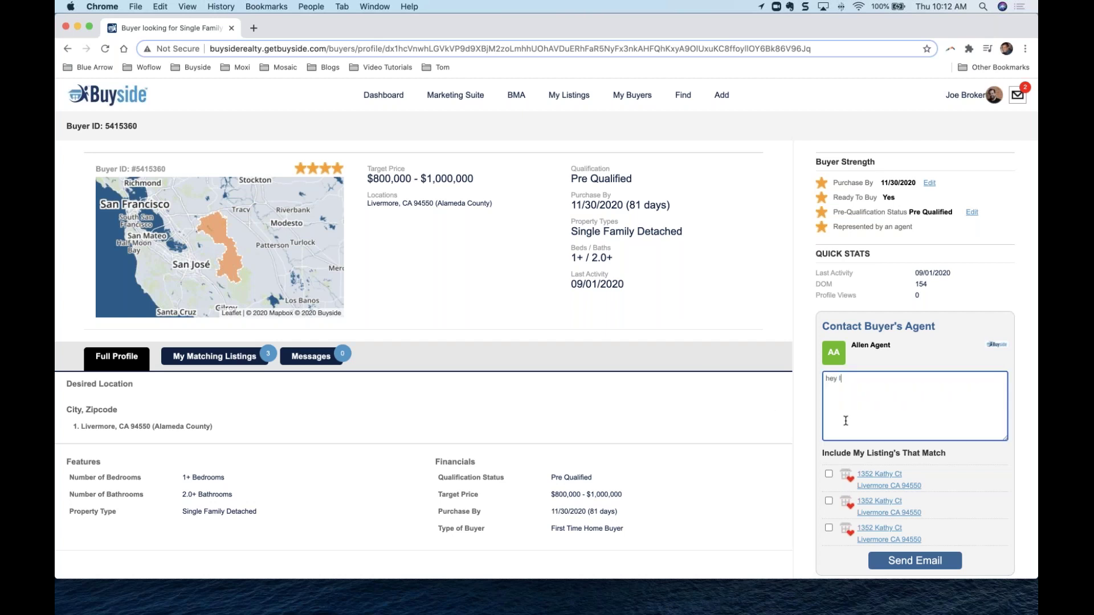
text( have a listing your buyer might like!)
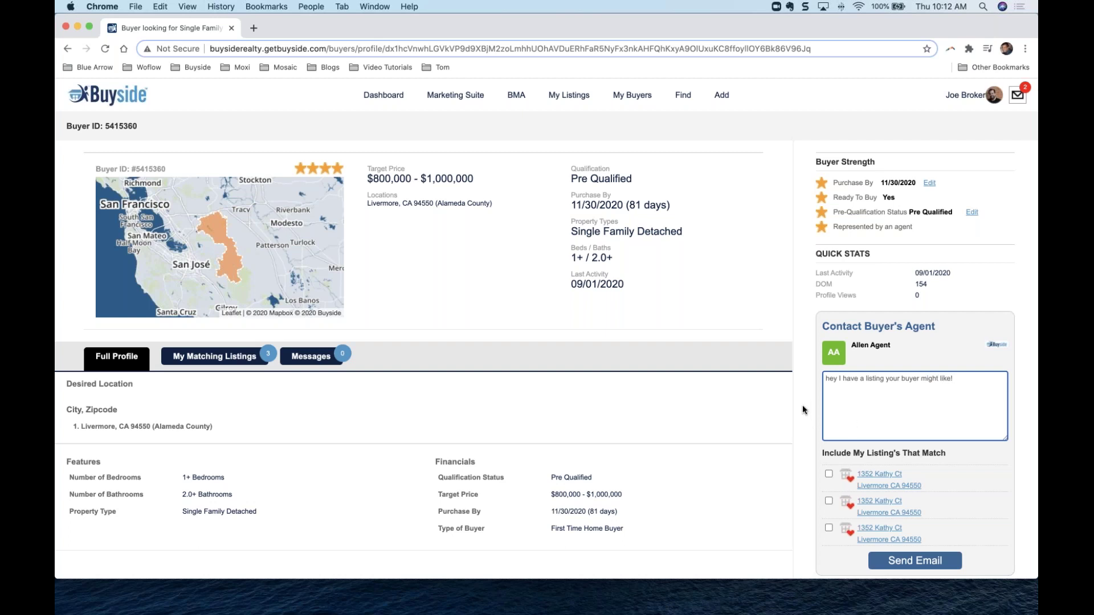
click(828, 473)
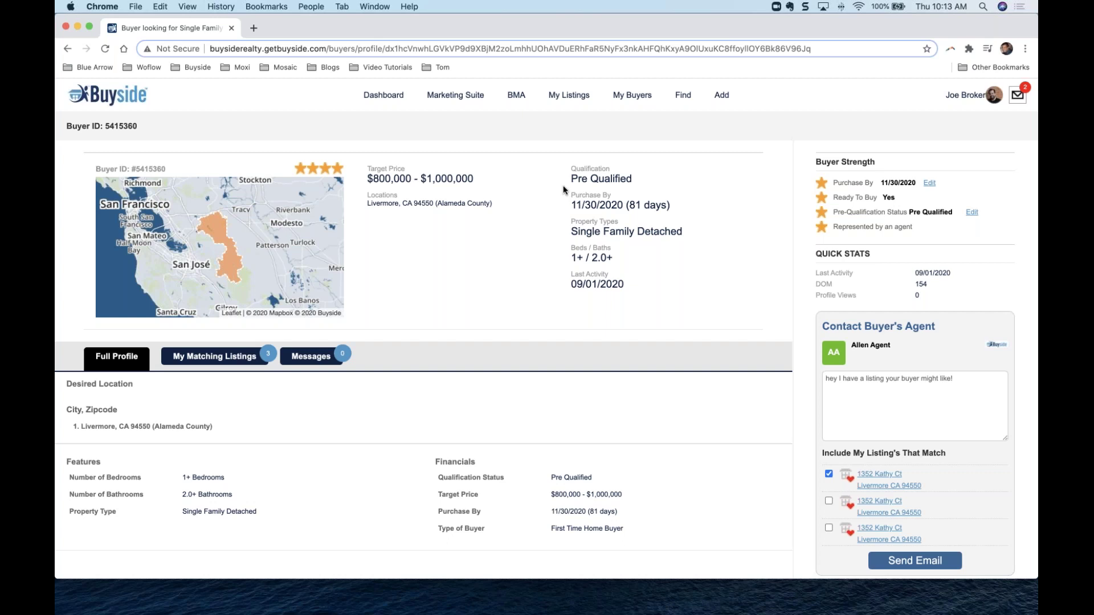
Return to the dashboard and check My Listings for the three Coming Soon listings.
click(397, 103)
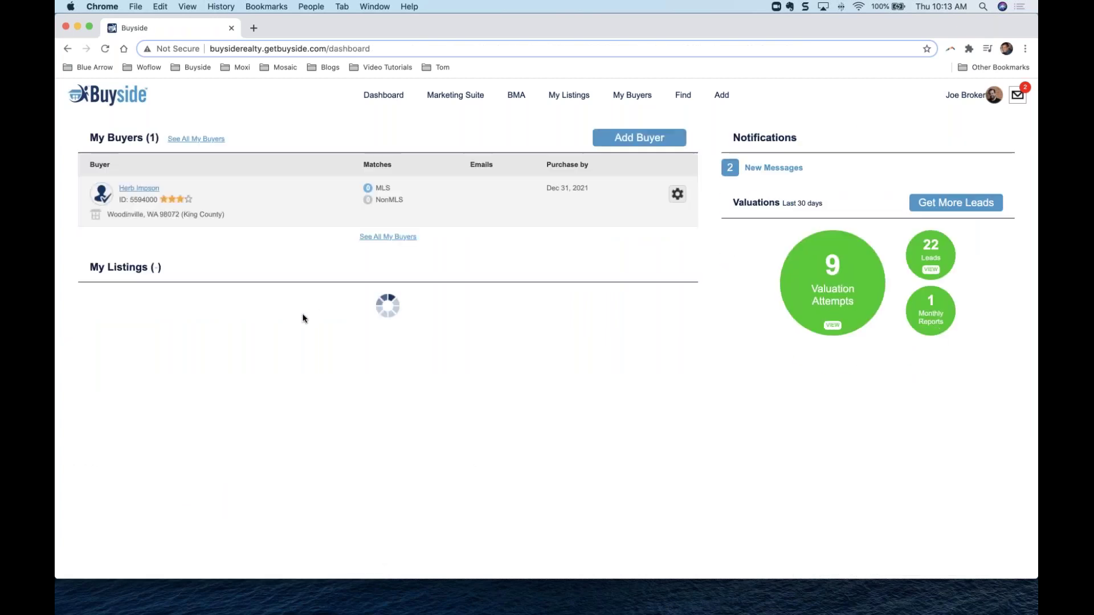
scroll(305, 318, down, 2)
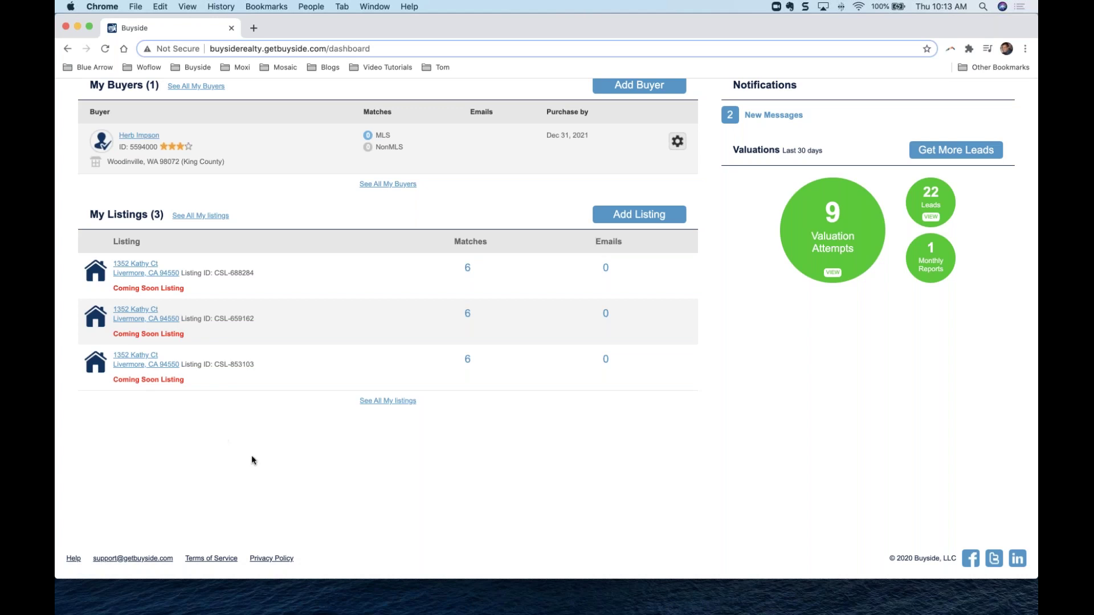
scroll(153, 273, up, 2)
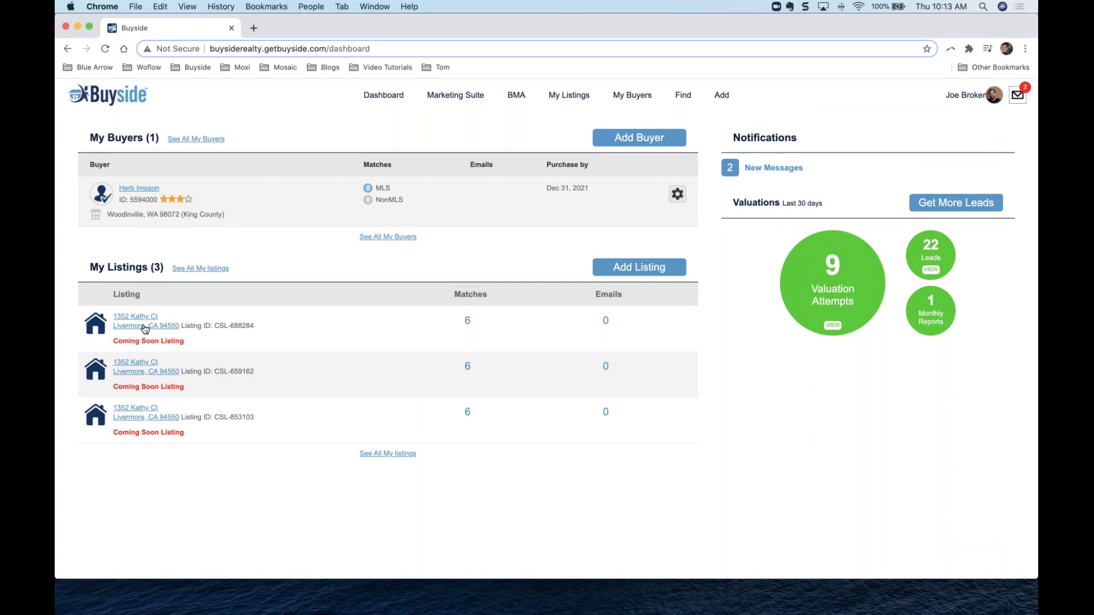
click(144, 329)
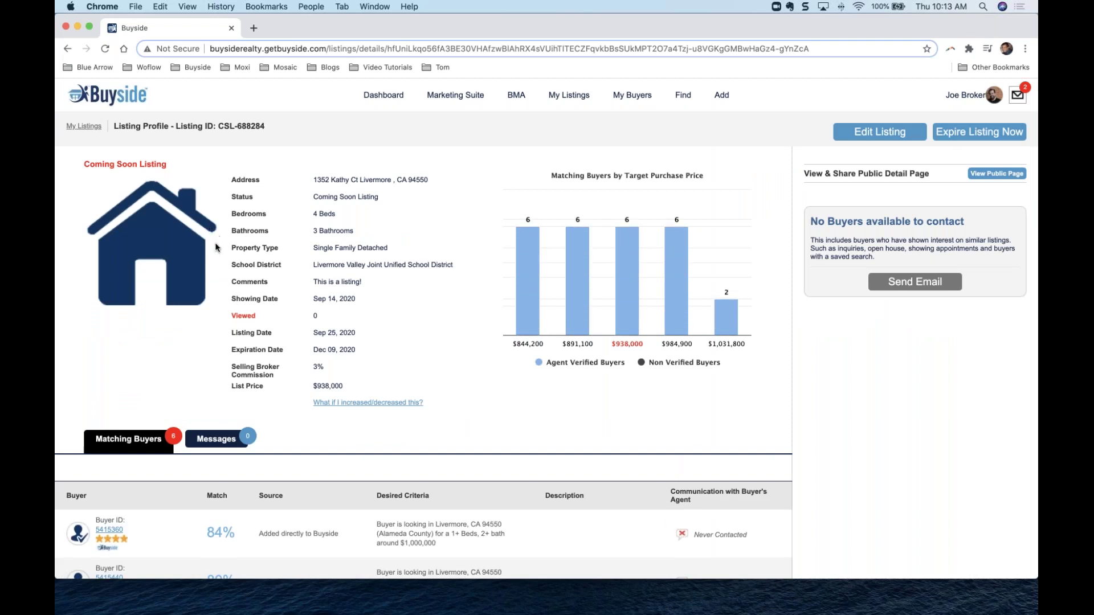
scroll(324, 432, down, 5)
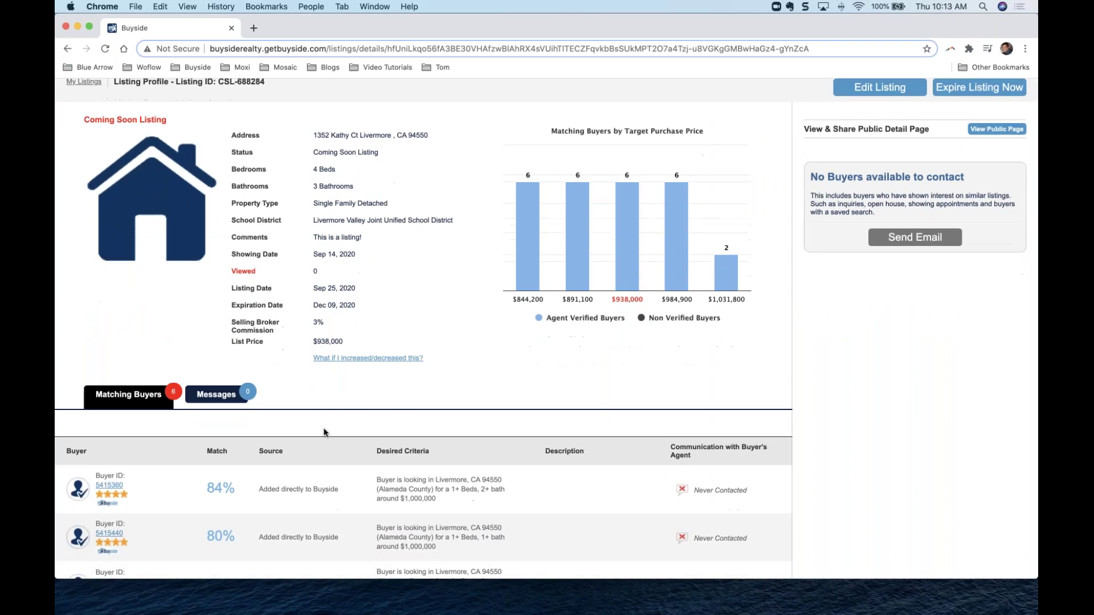
scroll(323, 433, down, 3)
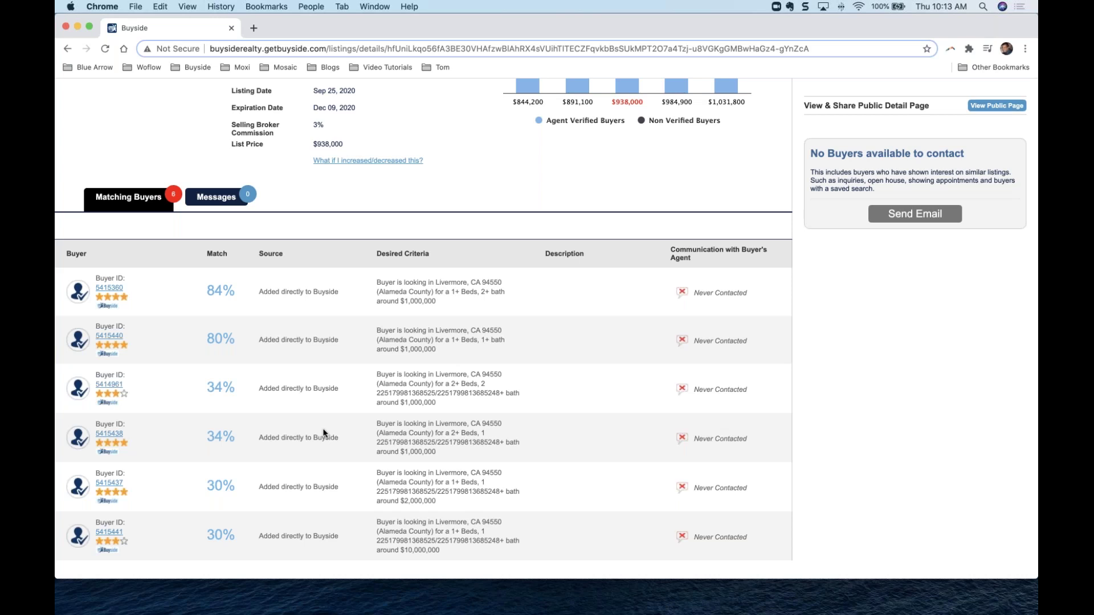
scroll(324, 433, up, 5)
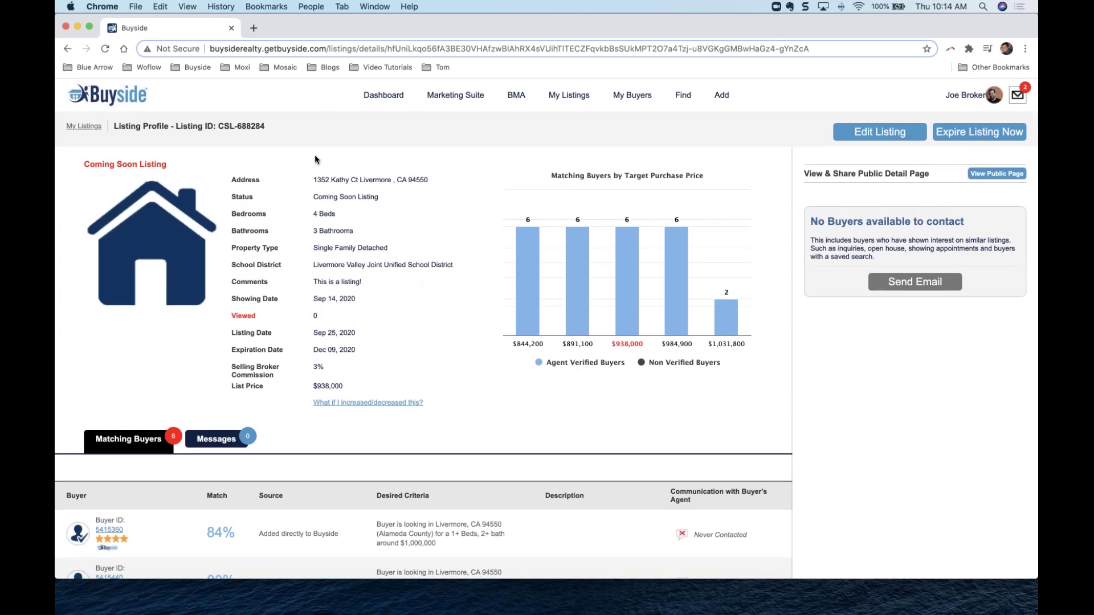
click(377, 101)
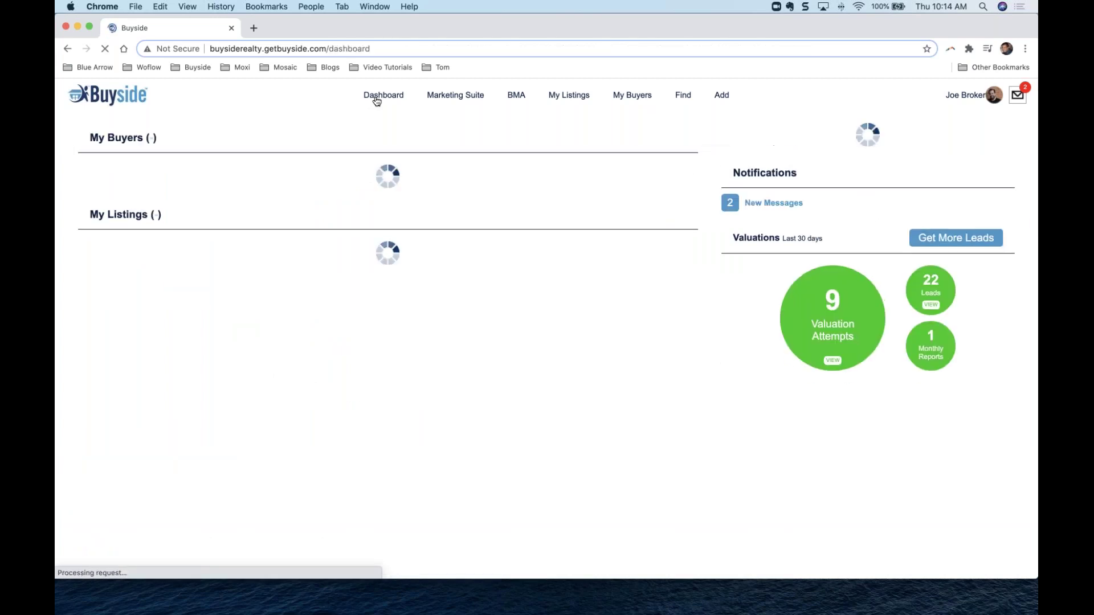